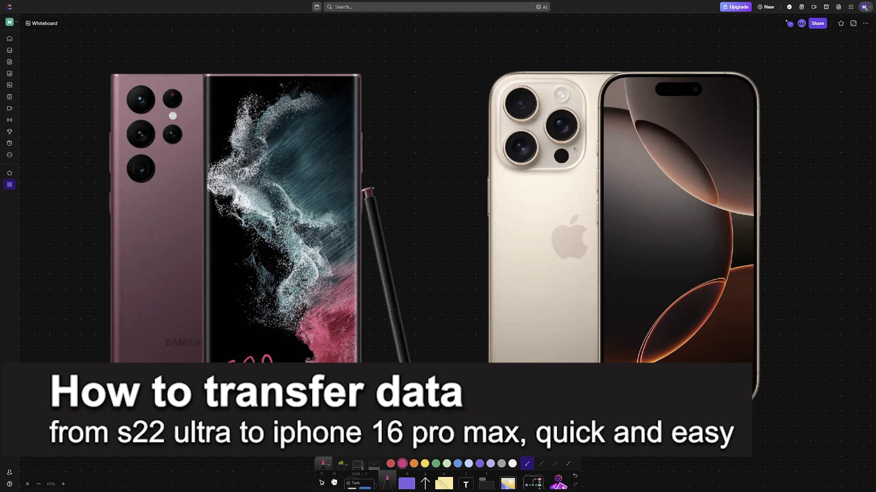
# Handwrite the pink labels 'S22U' on the Samsung and '16PM' on the iPhone.
pyautogui.moveTo(281, 356); pyautogui.dragTo(296, 354)
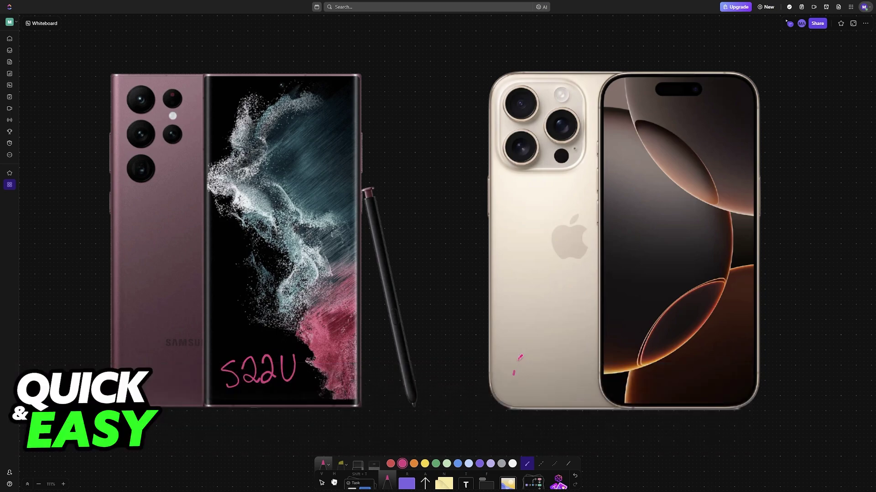
pyautogui.moveTo(520, 357)
pyautogui.mouseDown()
pyautogui.moveTo(518, 388)
pyautogui.moveTo(526, 374)
pyautogui.moveTo(546, 382)
pyautogui.mouseUp()
pyautogui.moveTo(546, 352)
pyautogui.mouseDown()
pyautogui.moveTo(546, 369)
pyautogui.moveTo(567, 368)
pyautogui.moveTo(576, 382)
pyautogui.mouseUp()
pyautogui.moveTo(293, 394); pyautogui.dragTo(492, 401)
# Draw a curved arrow and file icon between the phones, then write and underline 'hello'.
pyautogui.moveTo(483, 396); pyautogui.dragTo(504, 394)
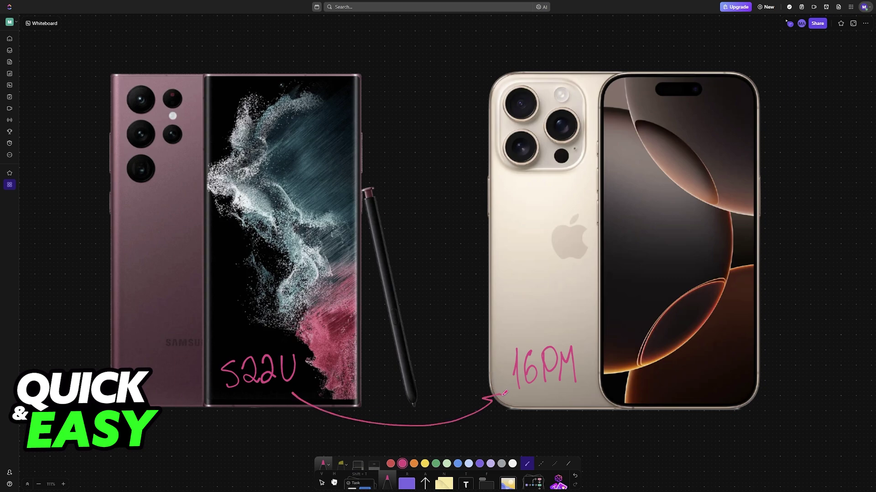
pyautogui.moveTo(452, 391)
pyautogui.mouseDown()
pyautogui.moveTo(428, 349)
pyautogui.moveTo(455, 357)
pyautogui.moveTo(456, 392)
pyautogui.mouseUp()
pyautogui.moveTo(636, 236)
pyautogui.mouseDown()
pyautogui.moveTo(655, 253)
pyautogui.moveTo(676, 239)
pyautogui.moveTo(690, 248)
pyautogui.moveTo(707, 241)
pyautogui.mouseUp()
pyautogui.moveTo(636, 263); pyautogui.dragTo(713, 260)
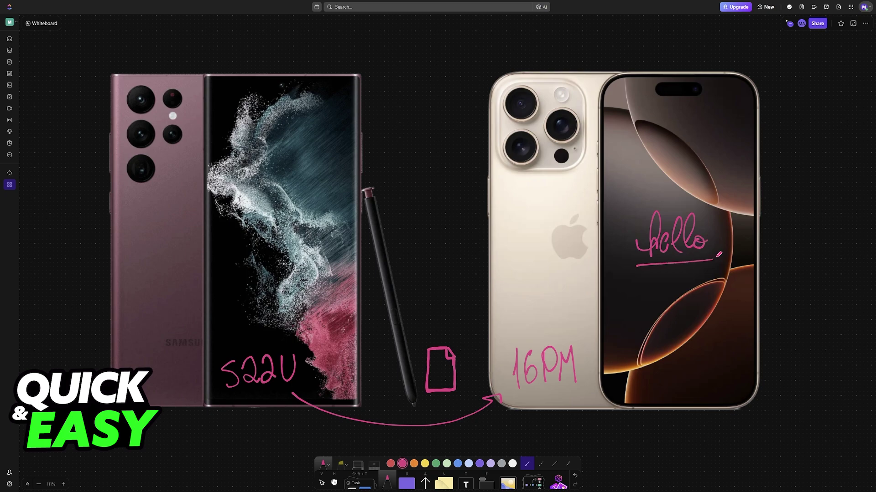
pyautogui.scroll(-10, 670, 273)
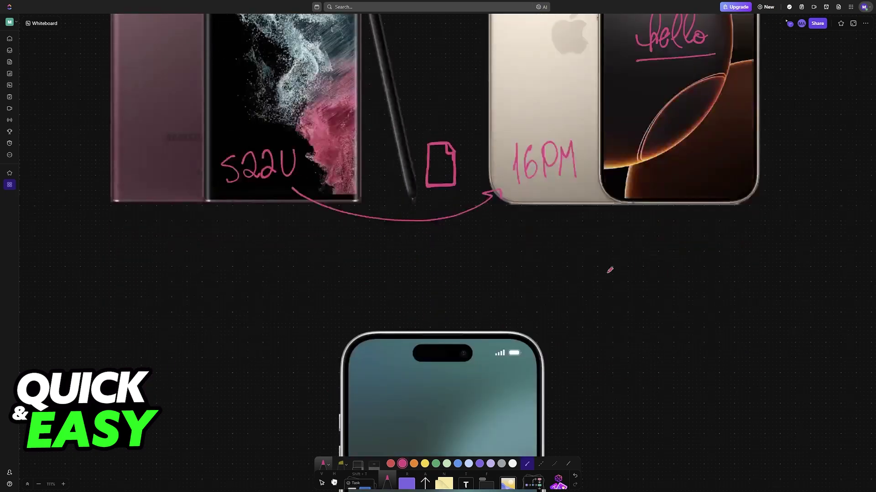
pyautogui.moveTo(401, 239); pyautogui.dragTo(500, 250)
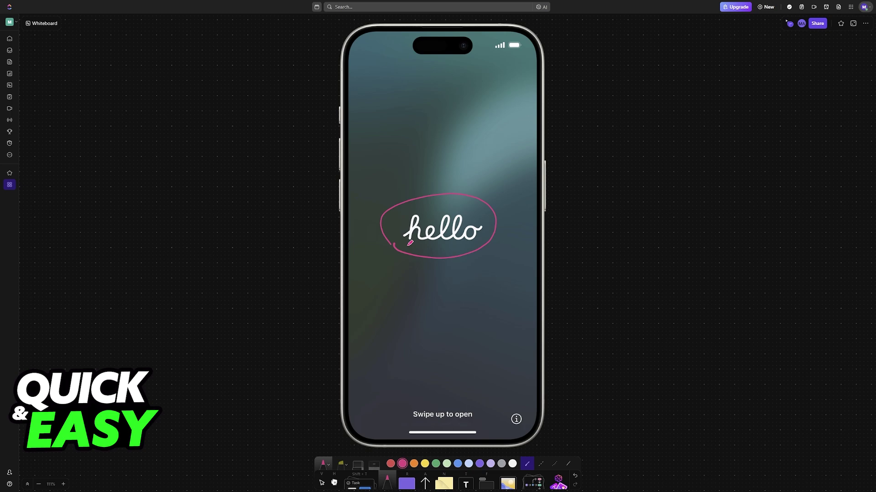
# Underline the circled 'hello' on the lock-screen phone in pink.
pyautogui.moveTo(409, 242); pyautogui.dragTo(484, 243)
pyautogui.scroll(-2, 490, 227)
pyautogui.scroll(-4, 491, 226)
pyautogui.scroll(-2, 489, 209)
pyautogui.scroll(-3, 489, 210)
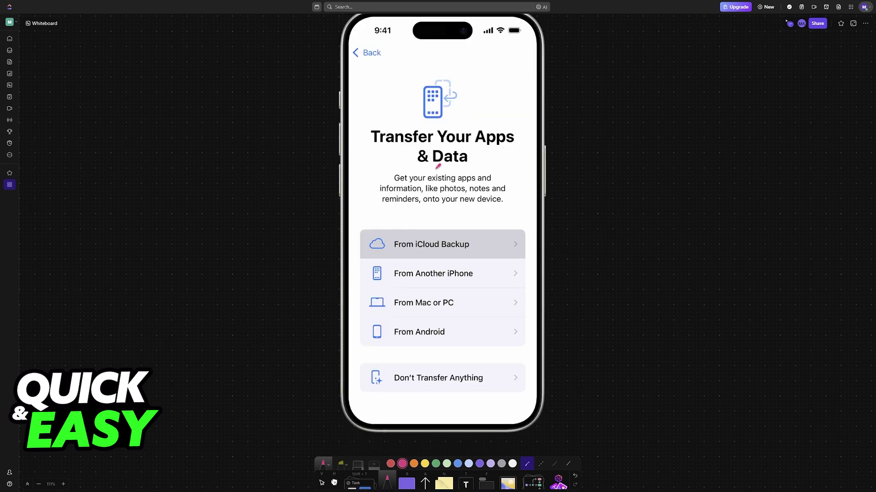
# Underline 'Transfer Your Apps & Data', bracket 'From Android', and sketch Wi-Fi and battery icons.
pyautogui.moveTo(370, 146); pyautogui.dragTo(518, 141)
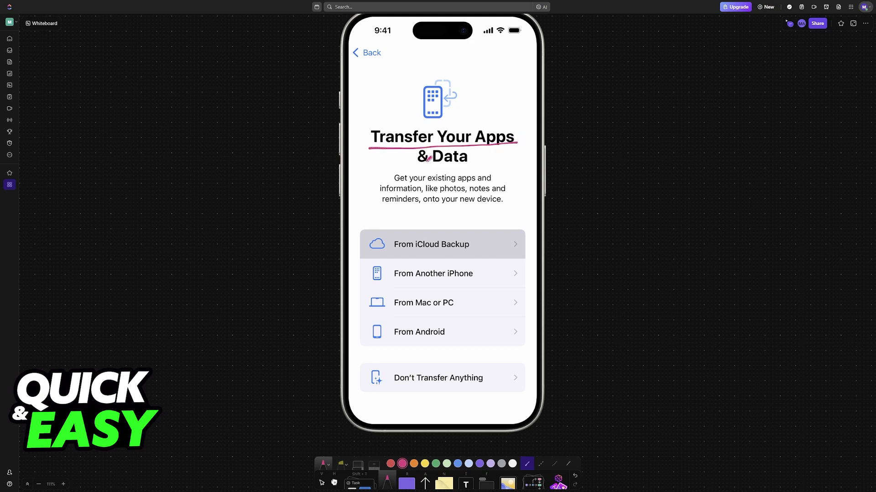
pyautogui.moveTo(413, 165); pyautogui.dragTo(474, 163)
pyautogui.moveTo(373, 344); pyautogui.dragTo(372, 317)
pyautogui.moveTo(515, 345); pyautogui.dragTo(522, 311)
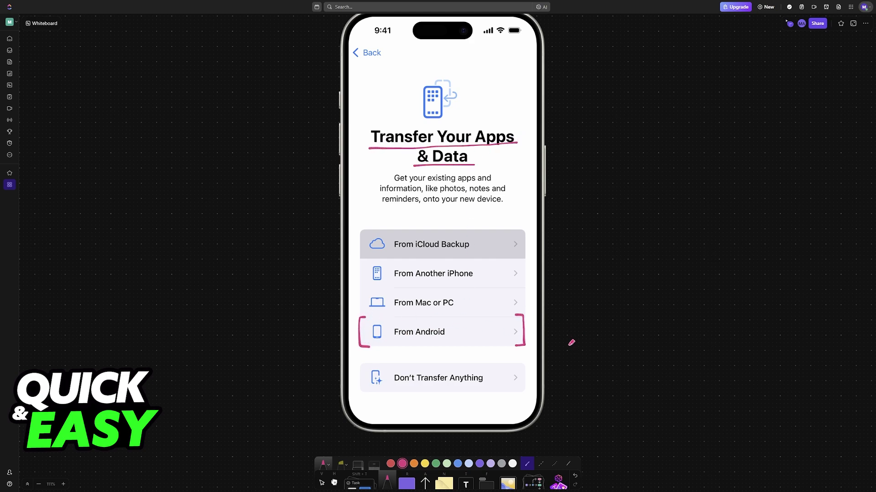
pyautogui.moveTo(562, 343)
pyautogui.mouseDown()
pyautogui.moveTo(576, 329)
pyautogui.moveTo(554, 345)
pyautogui.mouseUp()
pyautogui.moveTo(567, 308)
pyautogui.mouseDown()
pyautogui.moveTo(573, 286)
pyautogui.moveTo(585, 295)
pyautogui.mouseUp()
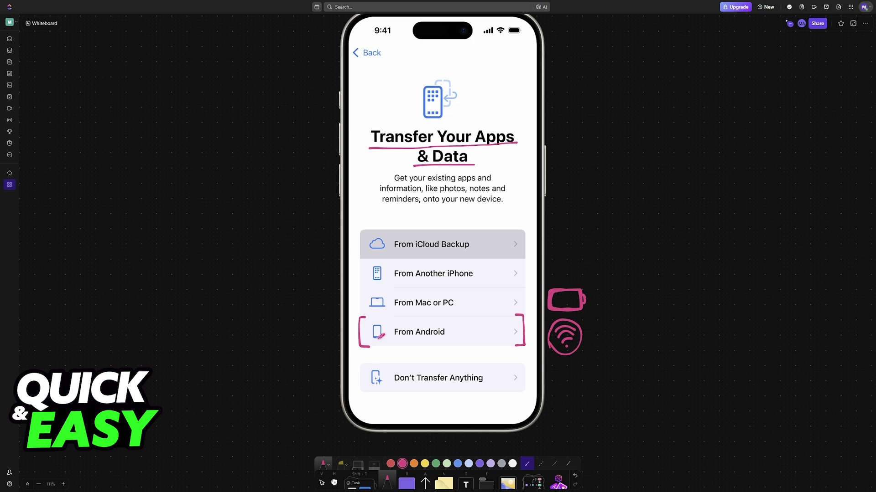
pyautogui.moveTo(397, 335); pyautogui.dragTo(449, 336)
pyautogui.scroll(-5, 551, 336)
pyautogui.scroll(-6, 552, 336)
pyautogui.scroll(-4, 551, 332)
pyautogui.scroll(1, 532, 285)
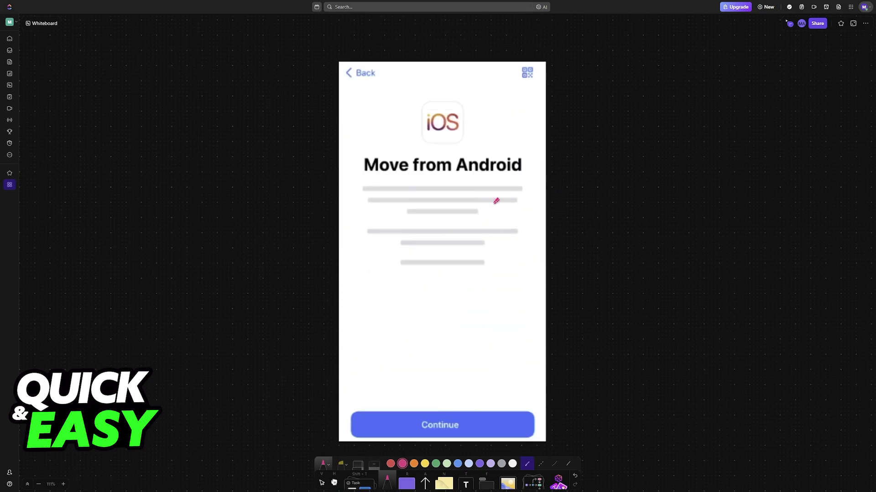
# Draw a pink arrow pointing to 'App' and sketch a play triangle.
pyautogui.moveTo(430, 184)
pyautogui.mouseDown()
pyautogui.moveTo(457, 217)
pyautogui.moveTo(452, 226)
pyautogui.moveTo(494, 231)
pyautogui.mouseUp()
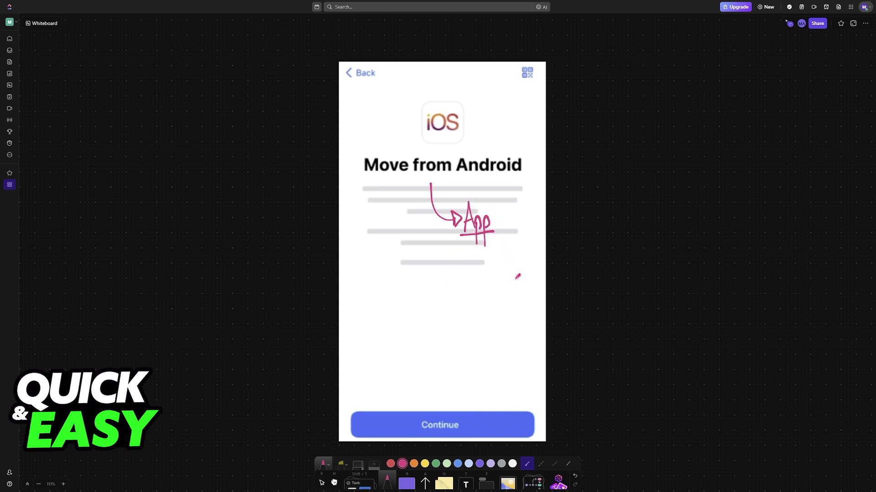
pyautogui.moveTo(389, 280)
pyautogui.mouseDown()
pyautogui.moveTo(408, 258)
pyautogui.moveTo(389, 280)
pyautogui.moveTo(410, 265)
pyautogui.mouseUp()
pyautogui.moveTo(458, 233)
pyautogui.mouseDown()
pyautogui.moveTo(415, 260)
pyautogui.moveTo(429, 263)
pyautogui.mouseUp()
# Write 'PLAY Store' below the triangle and undo the stray stroke.
pyautogui.moveTo(377, 293)
pyautogui.mouseDown()
pyautogui.moveTo(377, 313)
pyautogui.moveTo(390, 293)
pyautogui.moveTo(389, 312)
pyautogui.moveTo(409, 312)
pyautogui.mouseUp()
pyautogui.moveTo(400, 304)
pyautogui.mouseDown()
pyautogui.moveTo(413, 316)
pyautogui.moveTo(377, 344)
pyautogui.moveTo(394, 342)
pyautogui.mouseUp()
pyautogui.moveTo(389, 328)
pyautogui.mouseDown()
pyautogui.moveTo(416, 332)
pyautogui.moveTo(423, 342)
pyautogui.mouseUp()
pyautogui.hotkey('ctrl', 'z')
pyautogui.moveTo(370, 353); pyautogui.dragTo(435, 353)
pyautogui.scroll(-5, 457, 328)
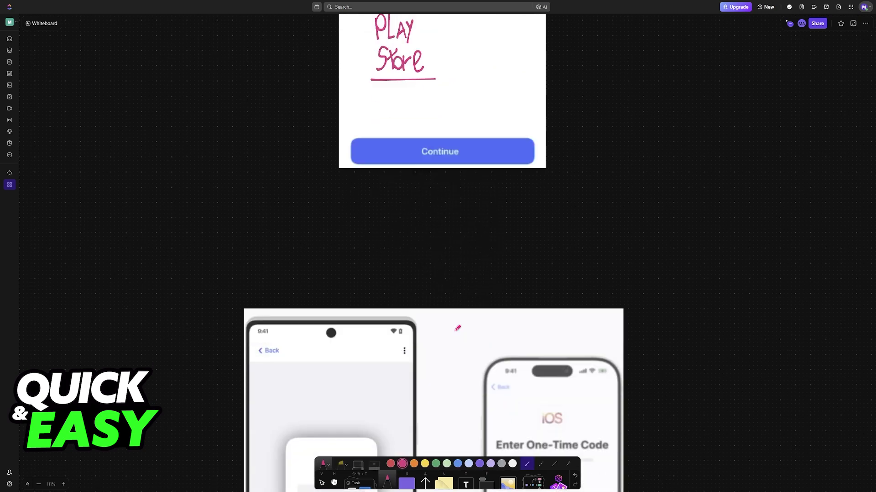
pyautogui.scroll(-4, 458, 328)
pyautogui.scroll(1, 458, 328)
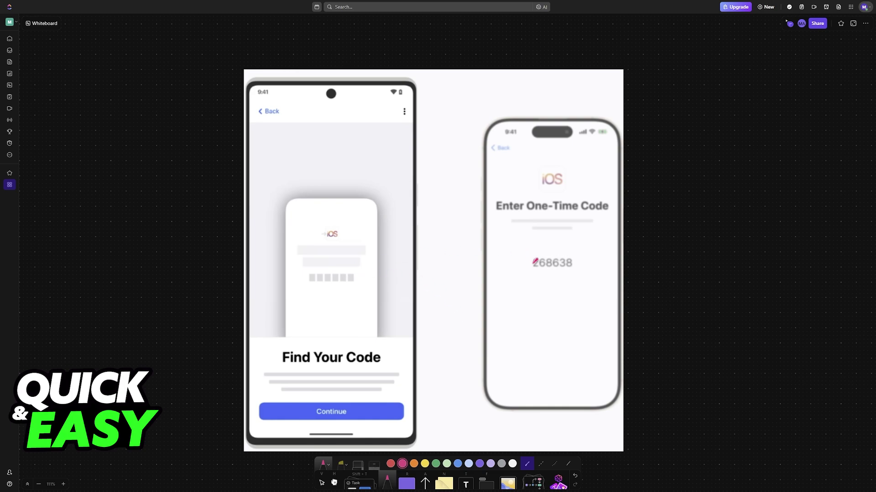
# Draw an arrow from code 268638 to the Android phone, underline it, and undo the extra ellipse.
pyautogui.moveTo(530, 274)
pyautogui.mouseDown()
pyautogui.moveTo(416, 317)
pyautogui.moveTo(429, 307)
pyautogui.mouseUp()
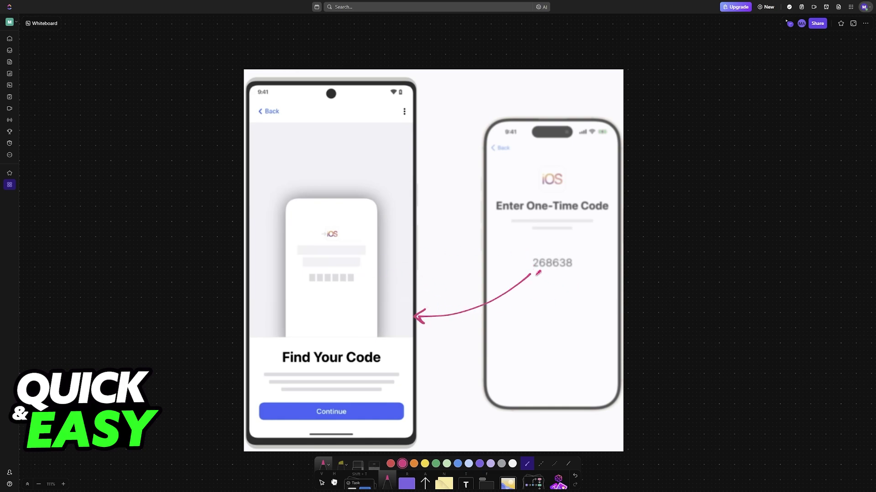
pyautogui.moveTo(531, 272); pyautogui.dragTo(577, 270)
pyautogui.moveTo(312, 284); pyautogui.dragTo(347, 294)
pyautogui.hotkey('ctrl', 'z')
pyautogui.scroll(-4, 384, 260)
pyautogui.scroll(-3, 384, 260)
pyautogui.scroll(-2, 400, 256)
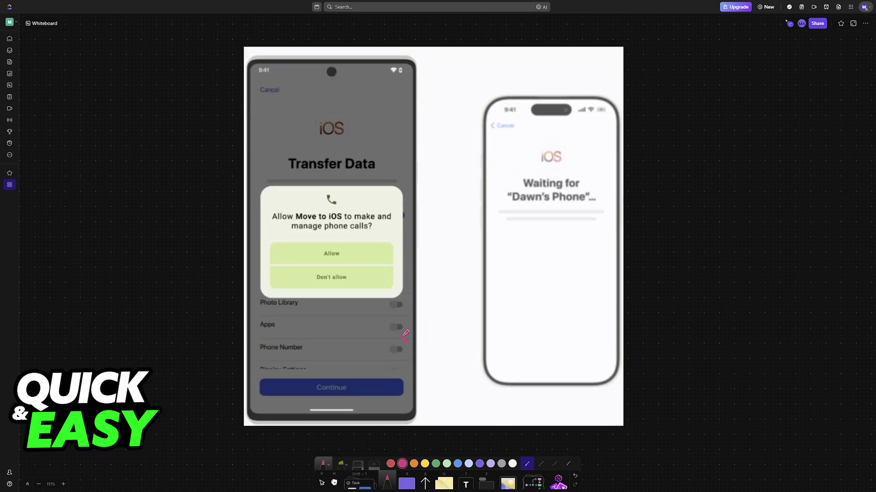
# Draw a pink curved arrow toward the Apps toggle on the Transfer Data screenshot.
pyautogui.moveTo(416, 339); pyautogui.dragTo(435, 346)
pyautogui.scroll(2, 456, 341)
pyautogui.scroll(4, 445, 322)
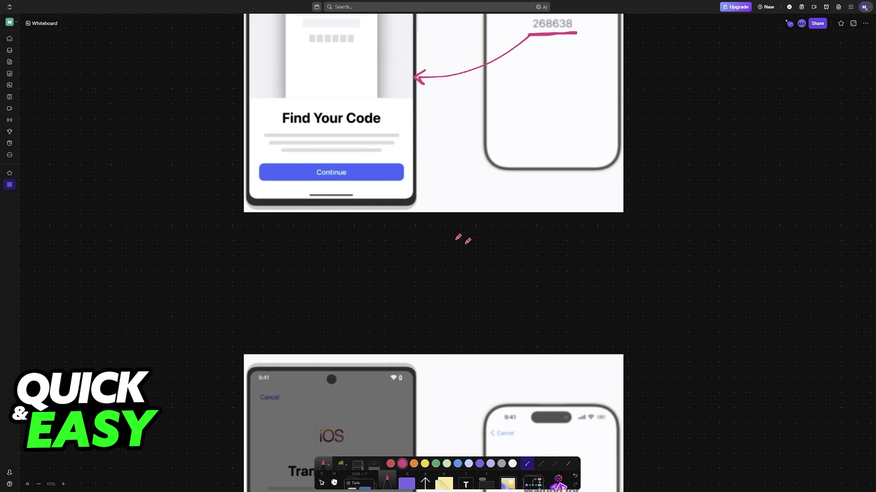
pyautogui.scroll(5, 434, 295)
pyautogui.scroll(5, 434, 295)
pyautogui.scroll(5, 480, 280)
pyautogui.scroll(5, 494, 274)
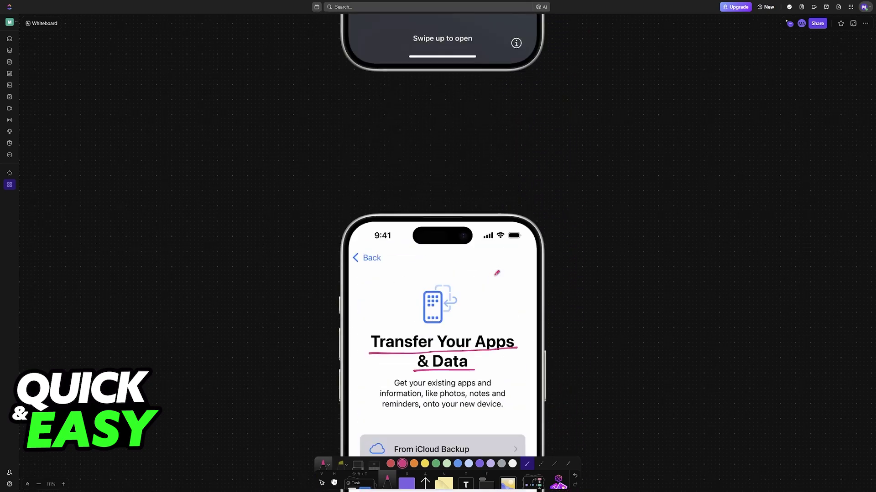
pyautogui.scroll(5, 496, 274)
pyautogui.scroll(3, 651, 294)
pyautogui.scroll(5, 654, 296)
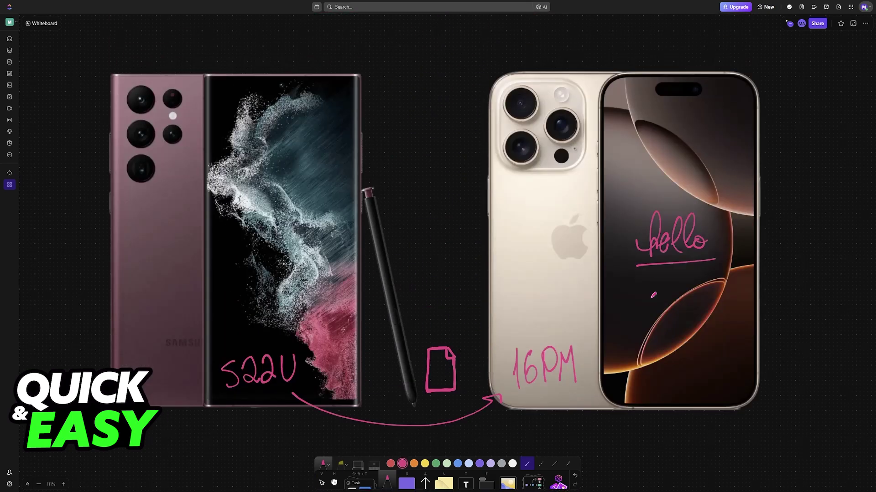